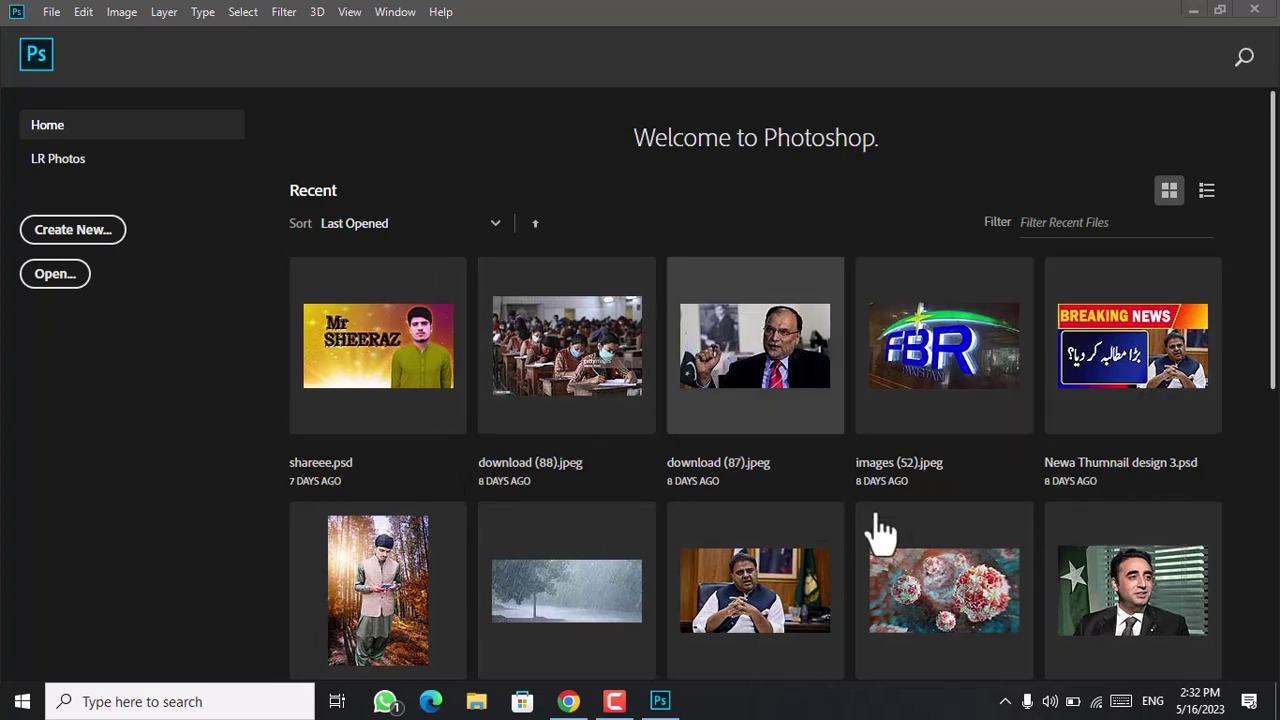
# - Open the New Document dialog via Create New on the Home screen
pyautogui.click(51, 12)
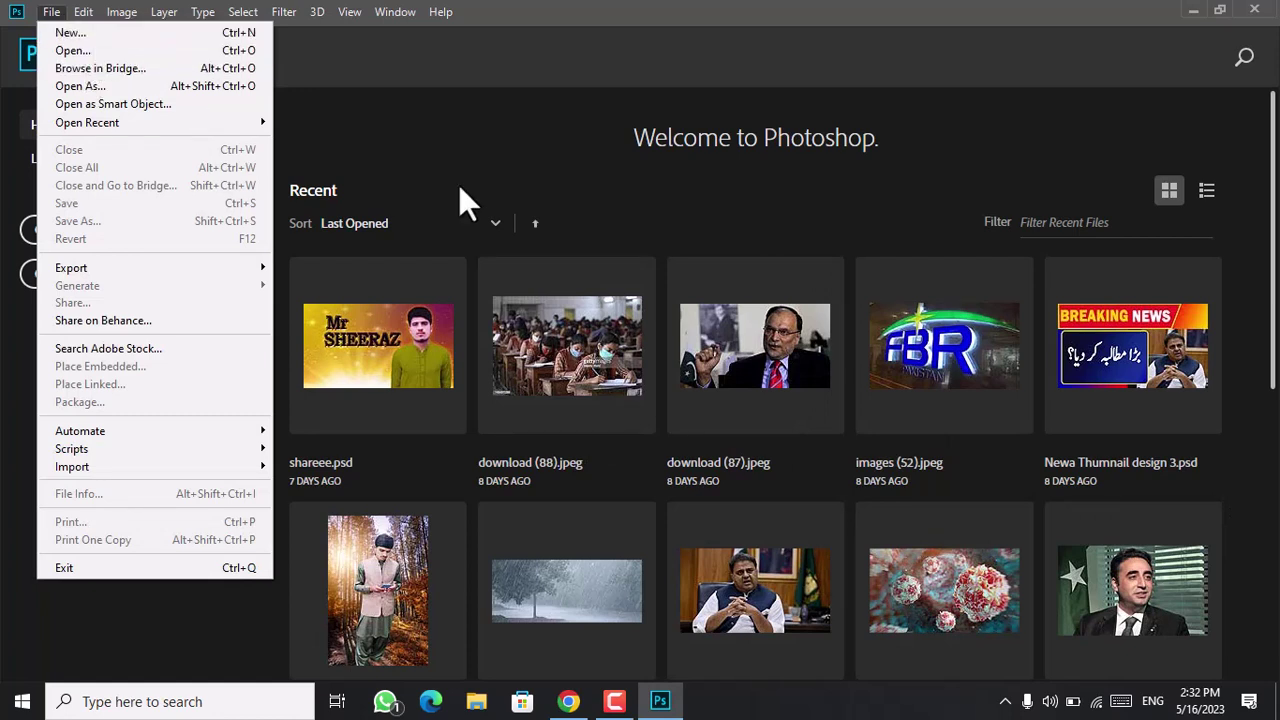
pyautogui.click(322, 62)
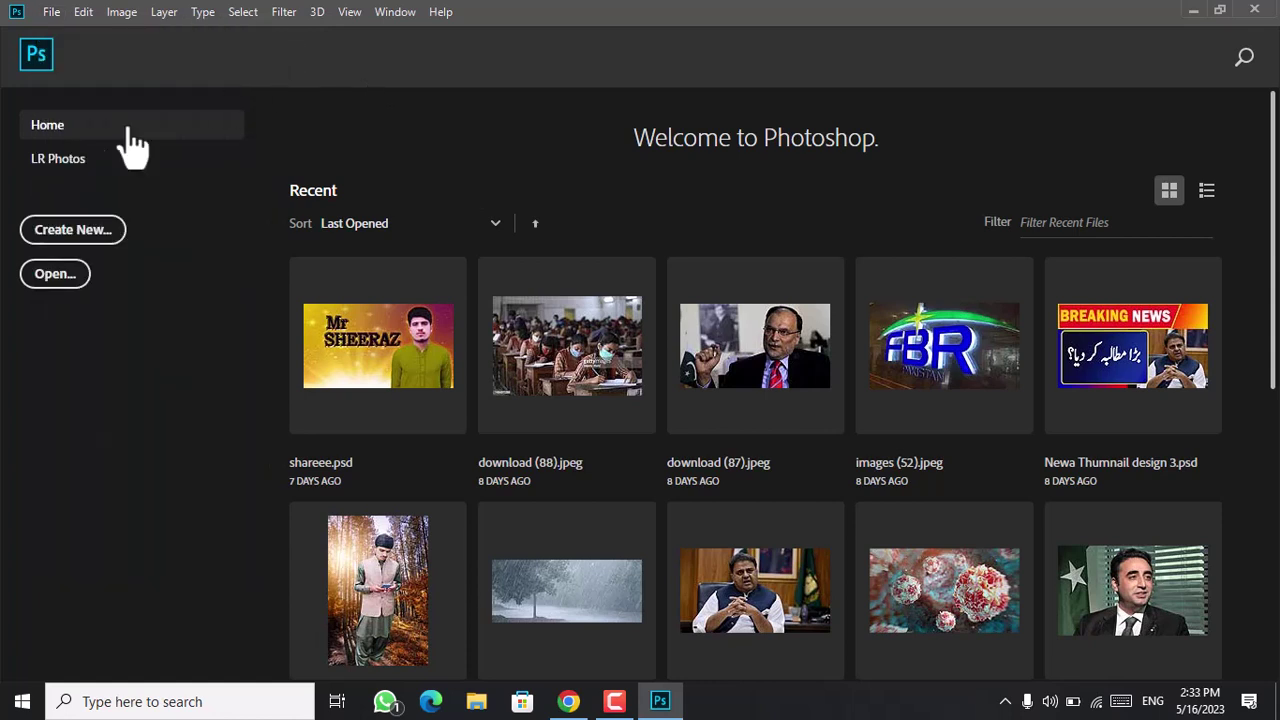
pyautogui.click(97, 230)
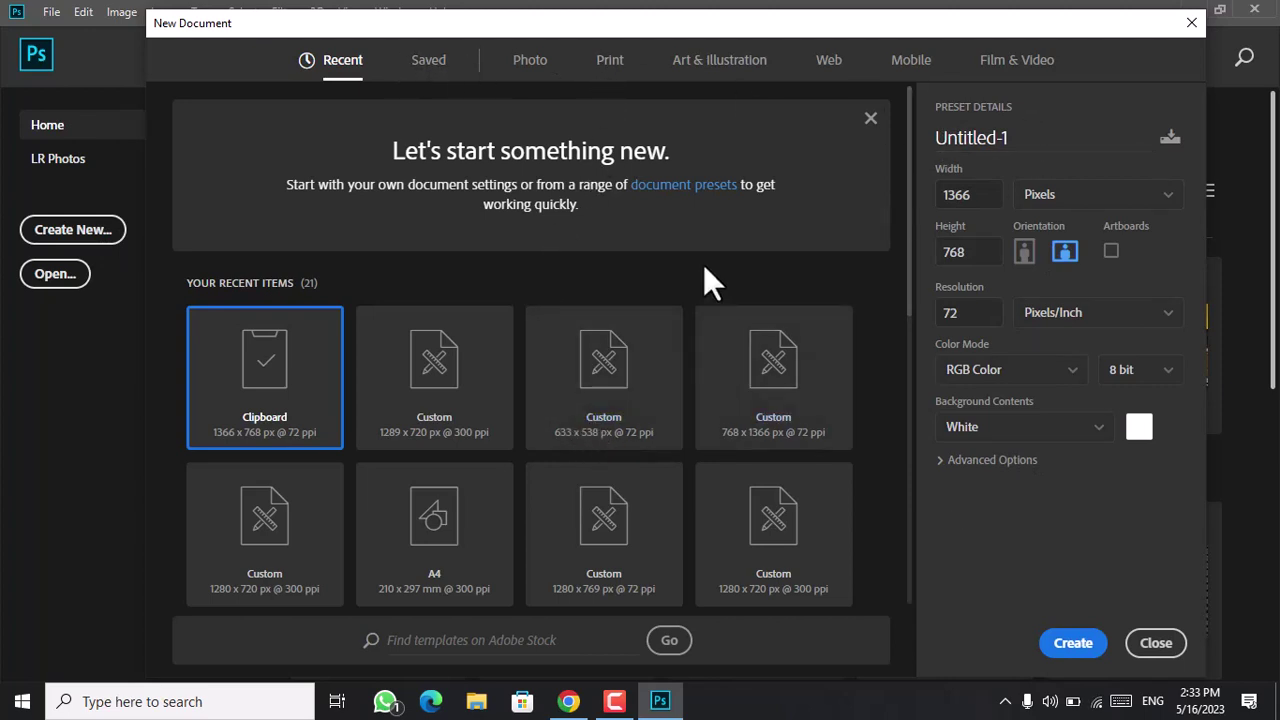
# - Choose the Print presets and switch the document size units to Pixels
pyautogui.click(537, 62)
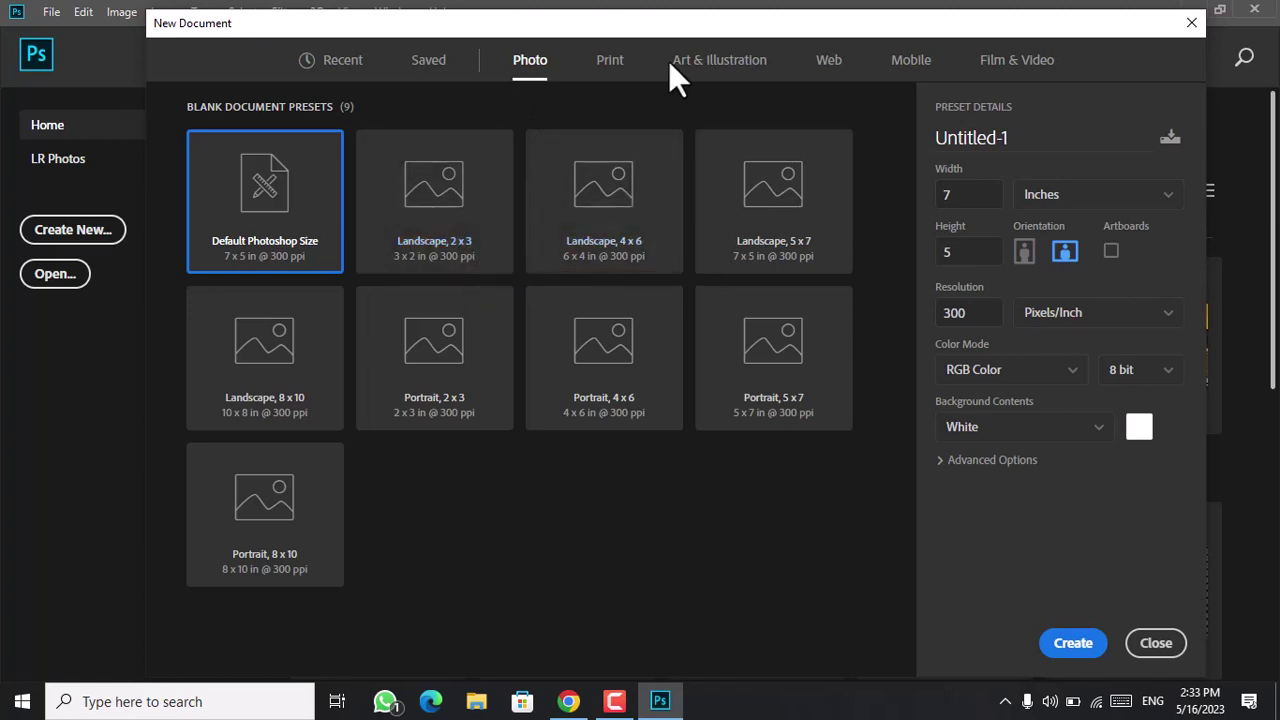
pyautogui.click(612, 62)
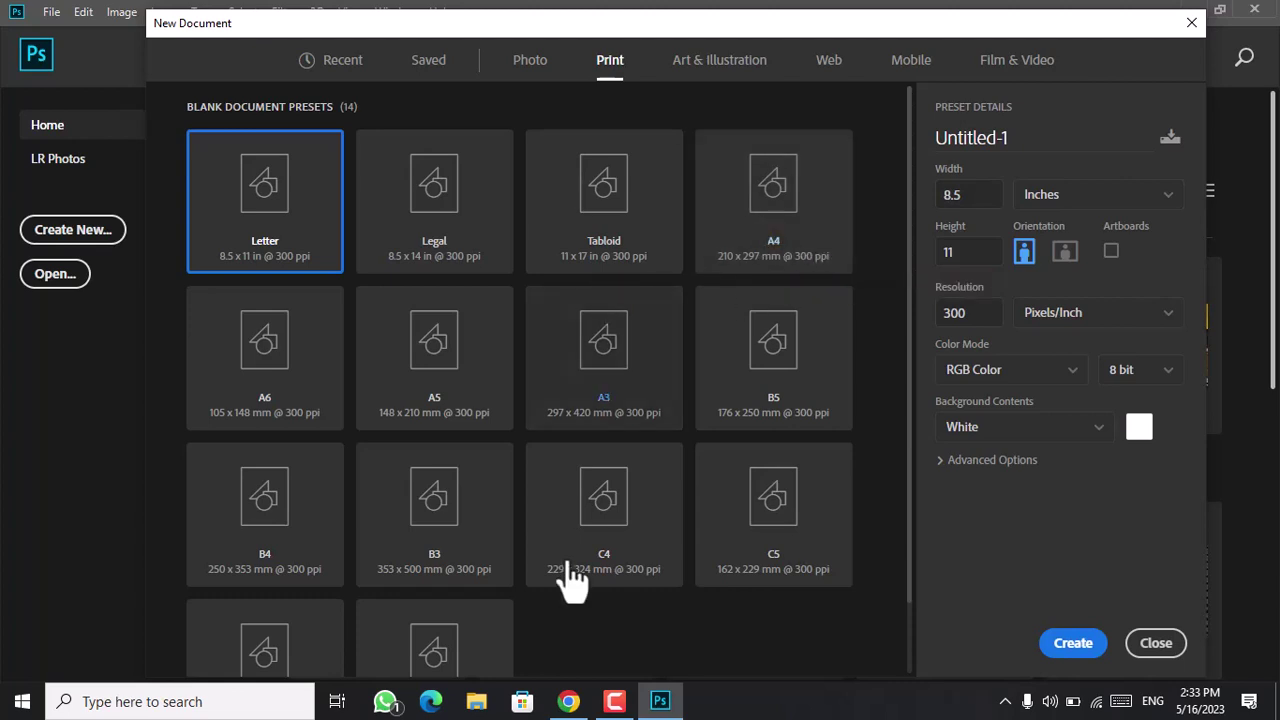
pyautogui.doubleClick(978, 200)
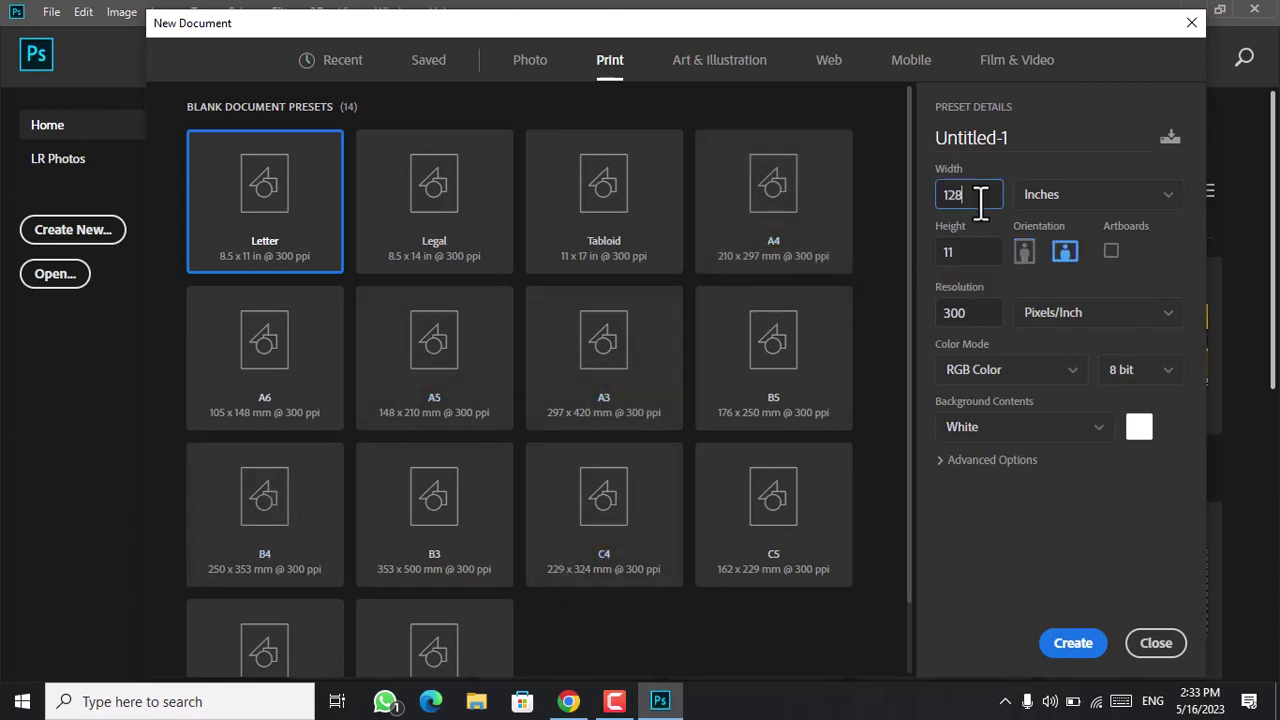
pyautogui.write('1280')
pyautogui.click(1064, 254)
pyautogui.click(1160, 200)
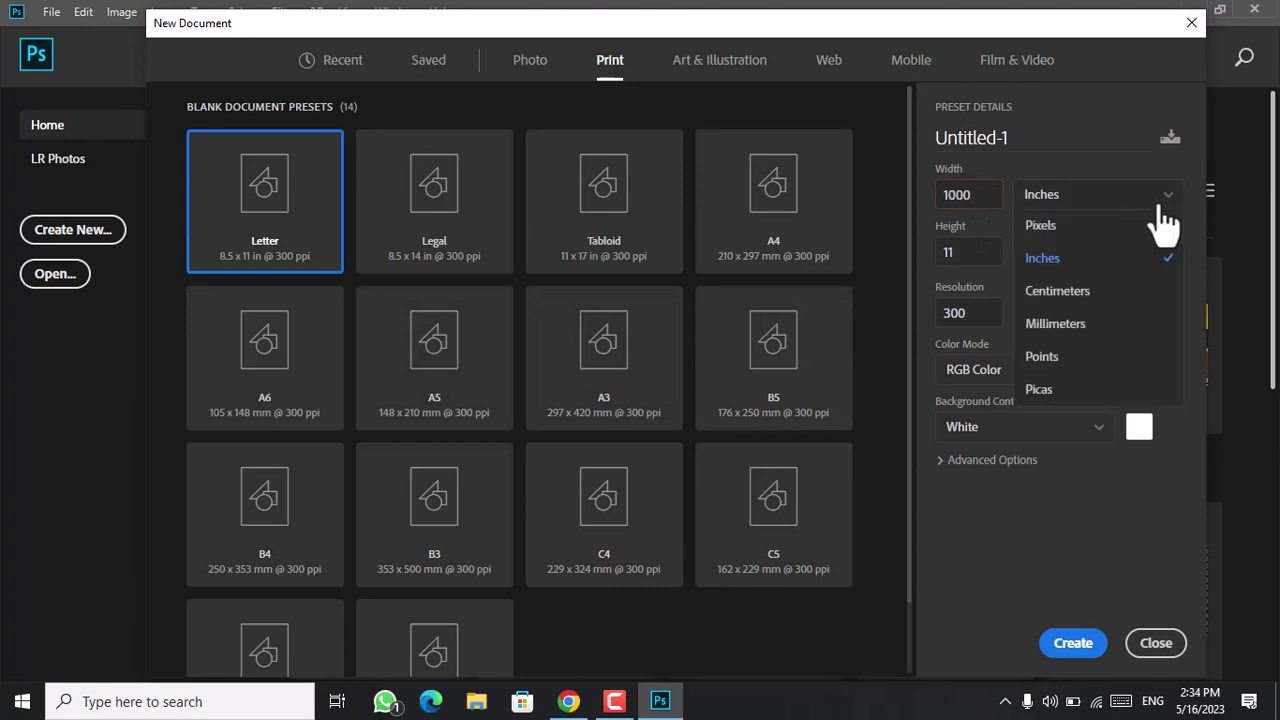
pyautogui.click(1040, 228)
# - Set width 1280, height 720 and resolution 72 ppi, and create the document
pyautogui.doubleClick(992, 195)
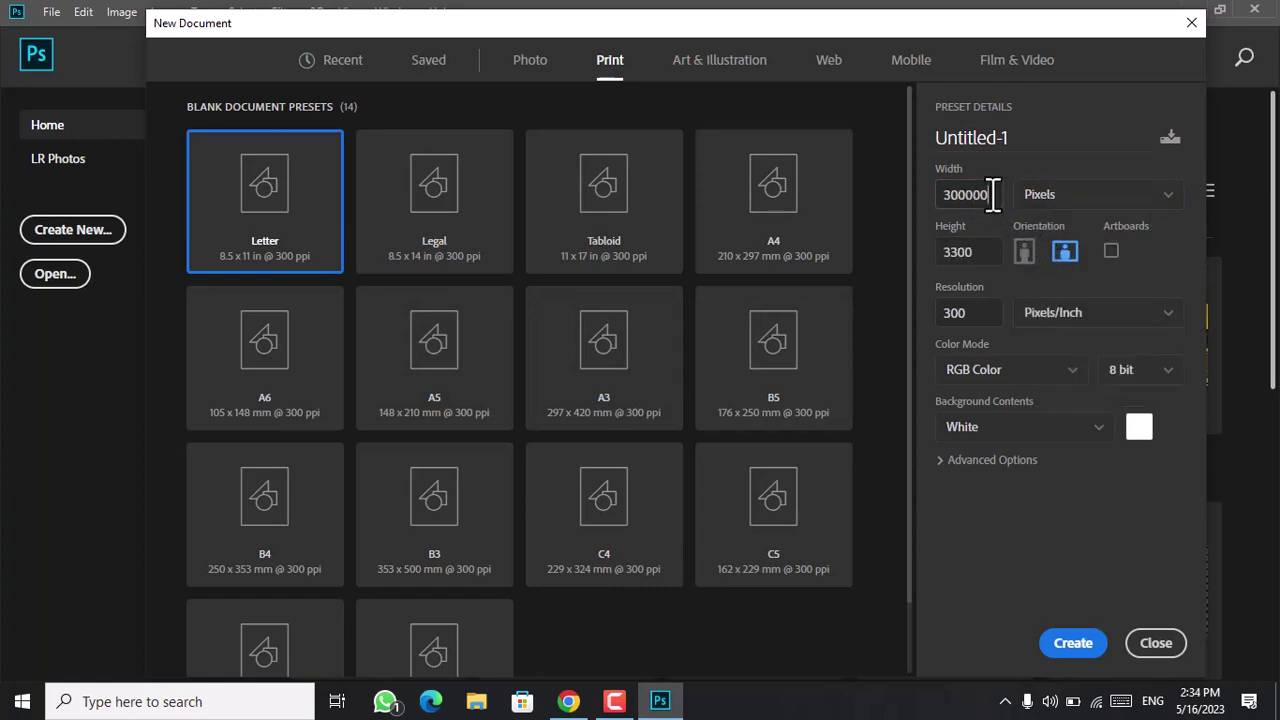
pyautogui.write('12')
pyautogui.write('80')
pyautogui.doubleClick(987, 254)
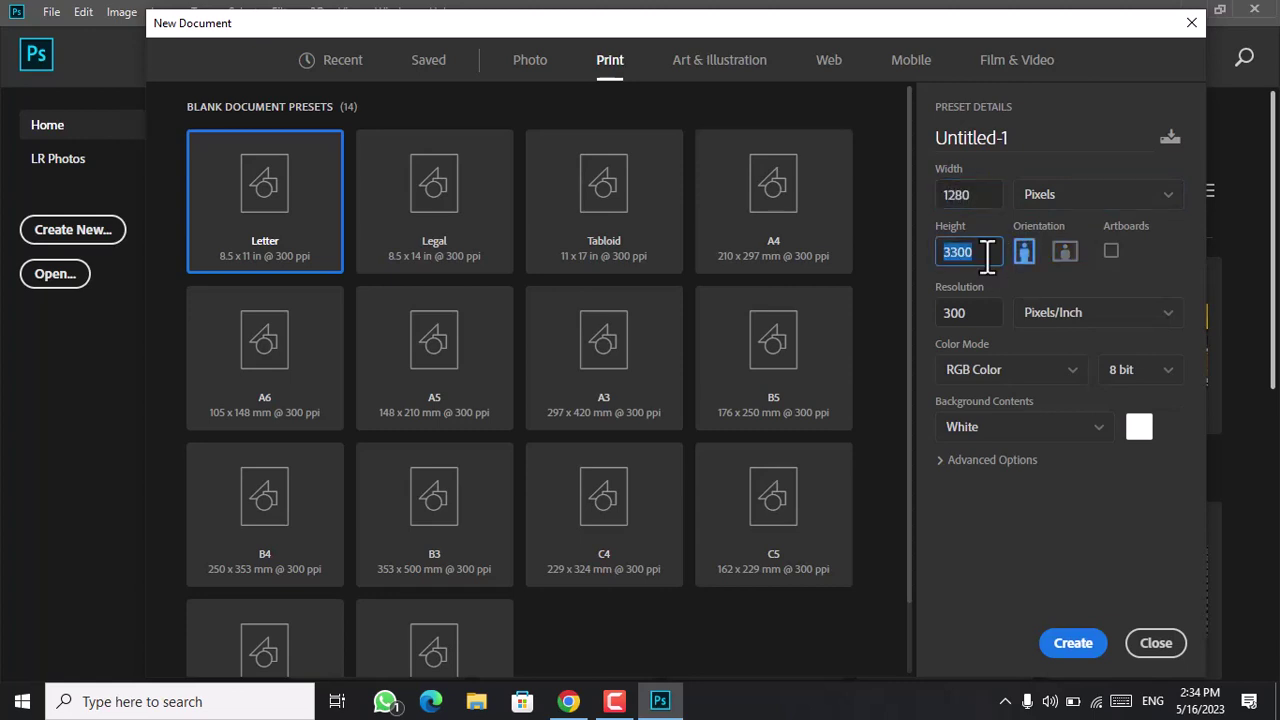
pyautogui.write('7')
pyautogui.write('20')
pyautogui.click(985, 312)
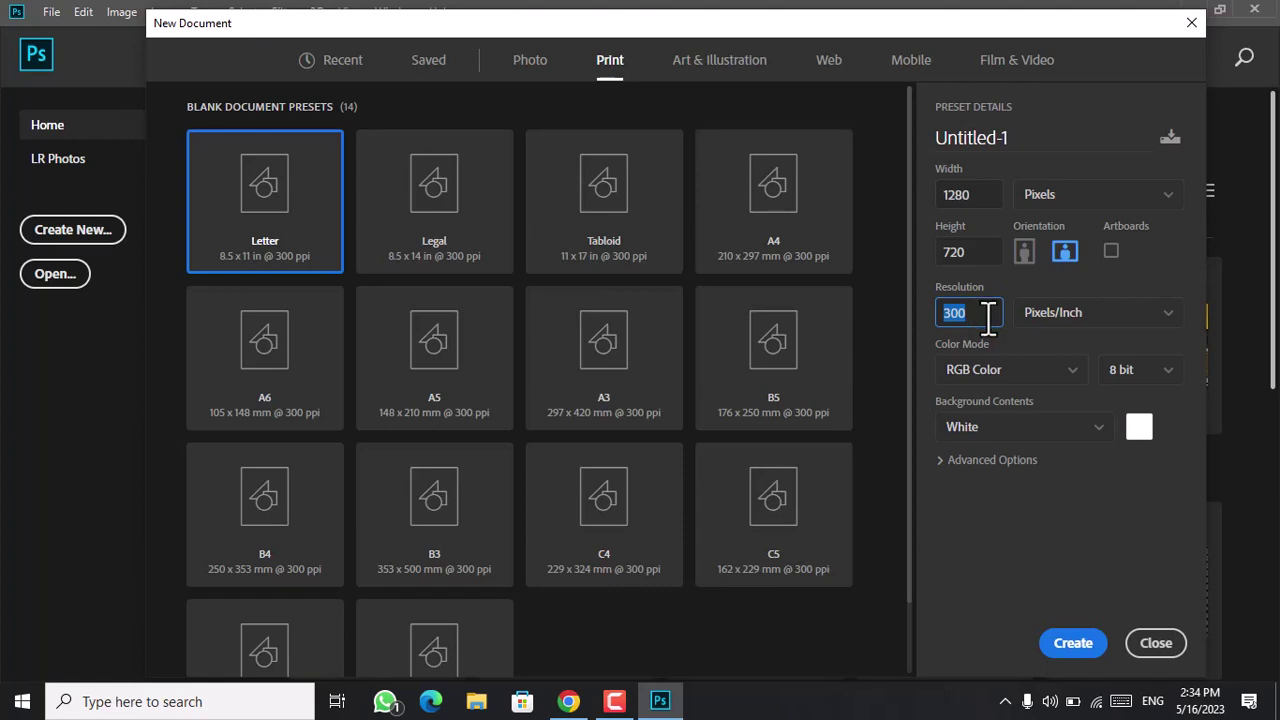
pyautogui.write('72')
pyautogui.click(1076, 648)
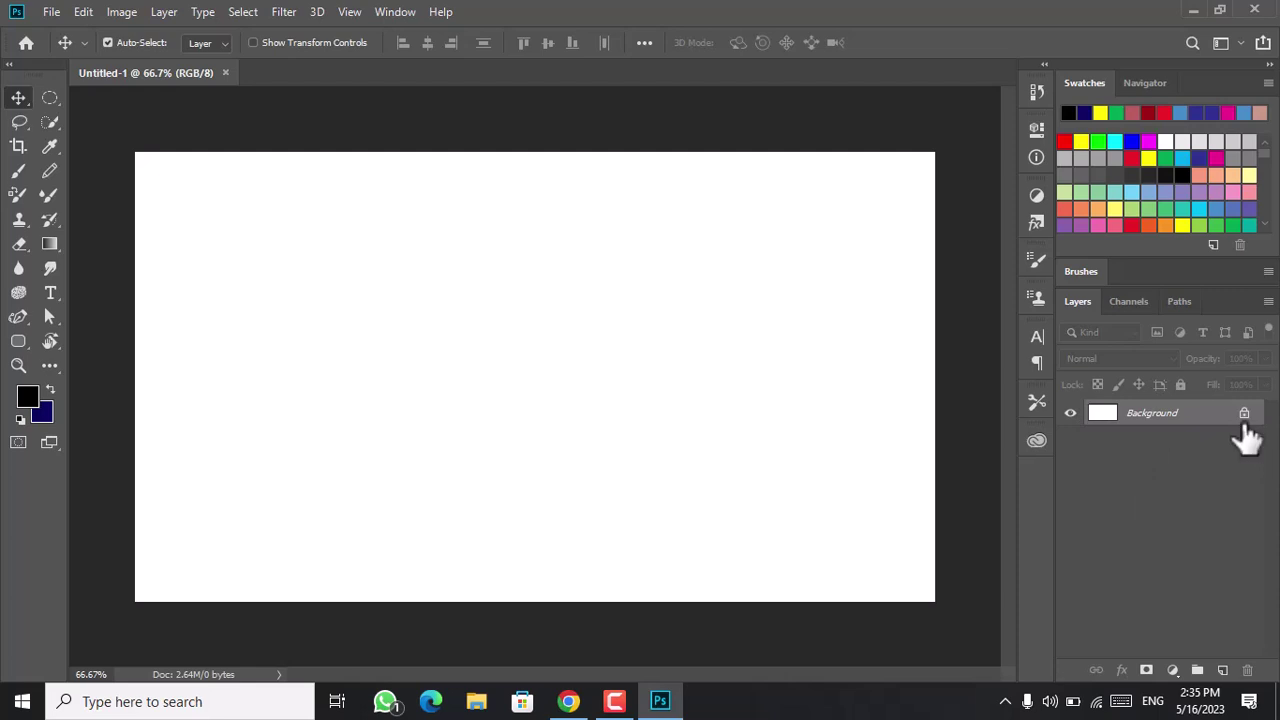
pyautogui.moveTo(1244, 413)
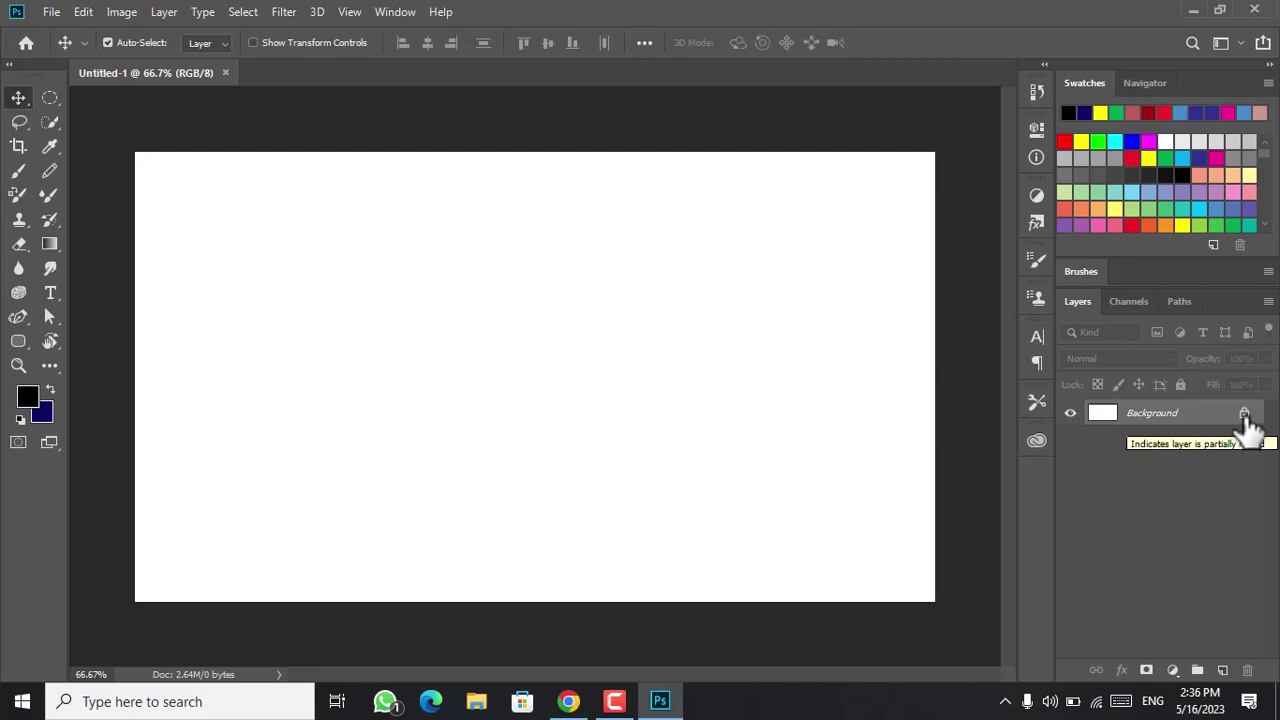
# - Unlock the white Background layer, turning it into Layer 0
pyautogui.click(1245, 415)
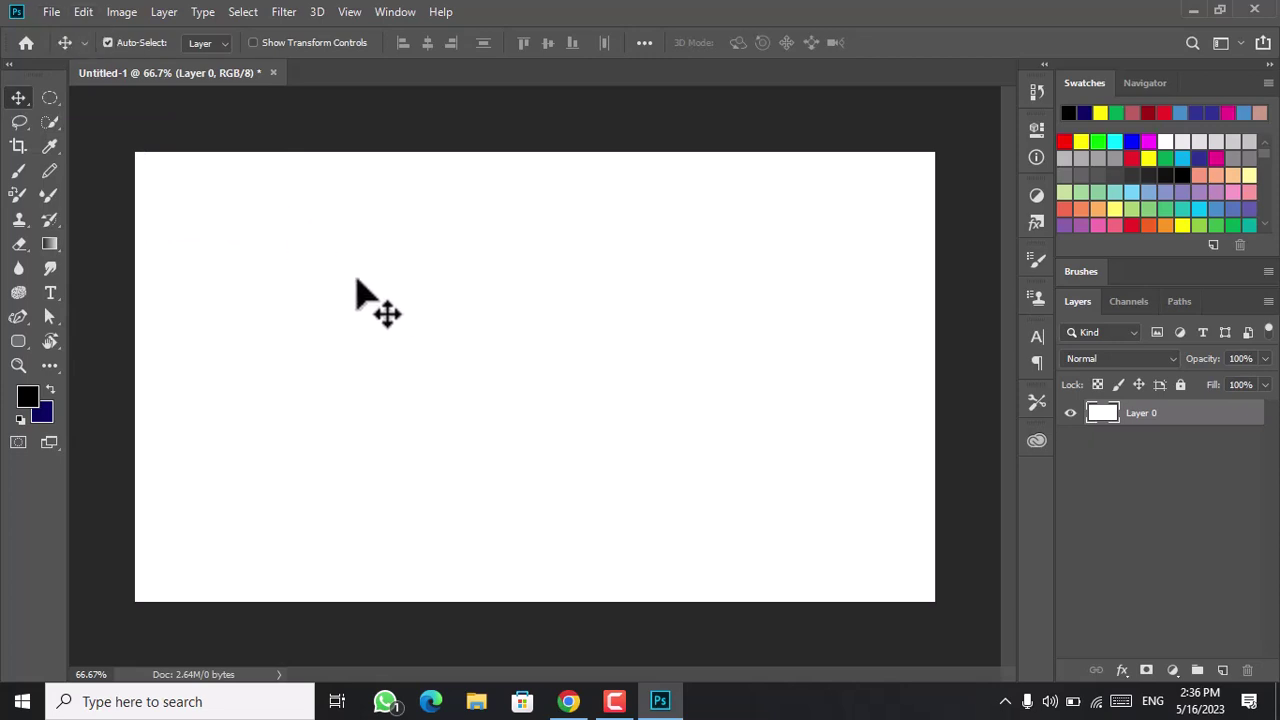
# - Open the YouTube profile portrait JPG in its own tab
pyautogui.click(52, 14)
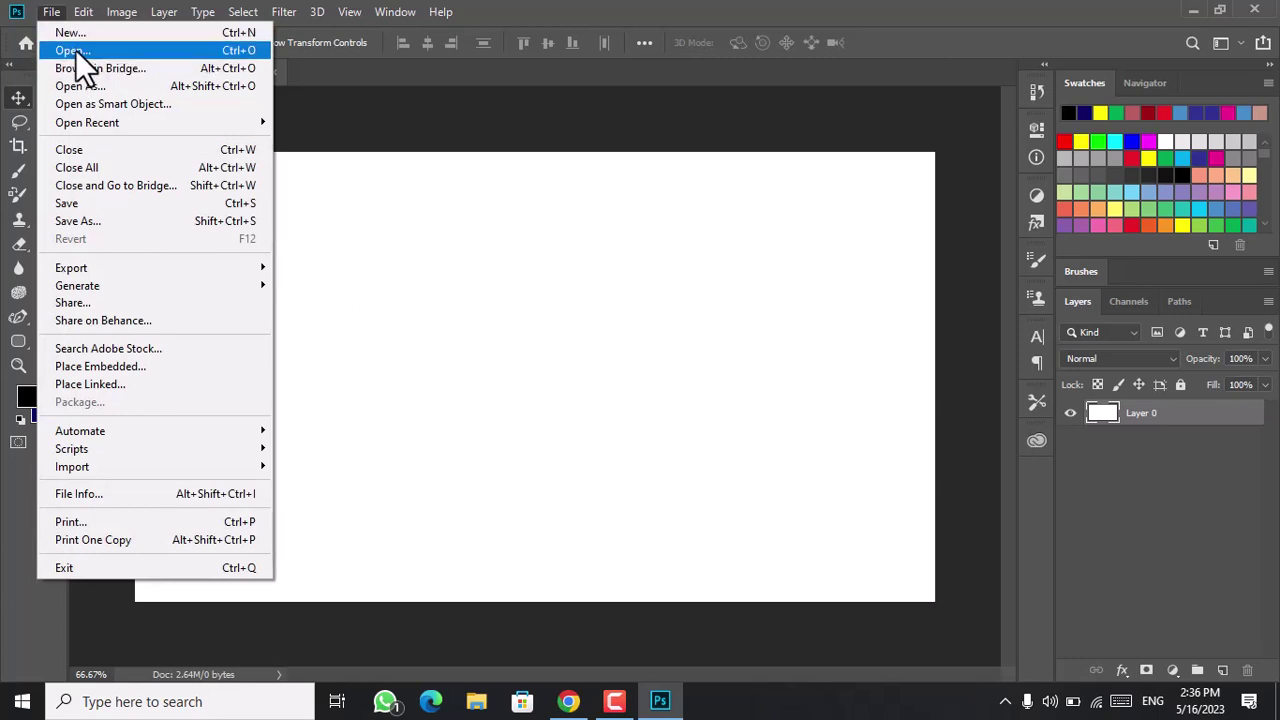
pyautogui.click(75, 51)
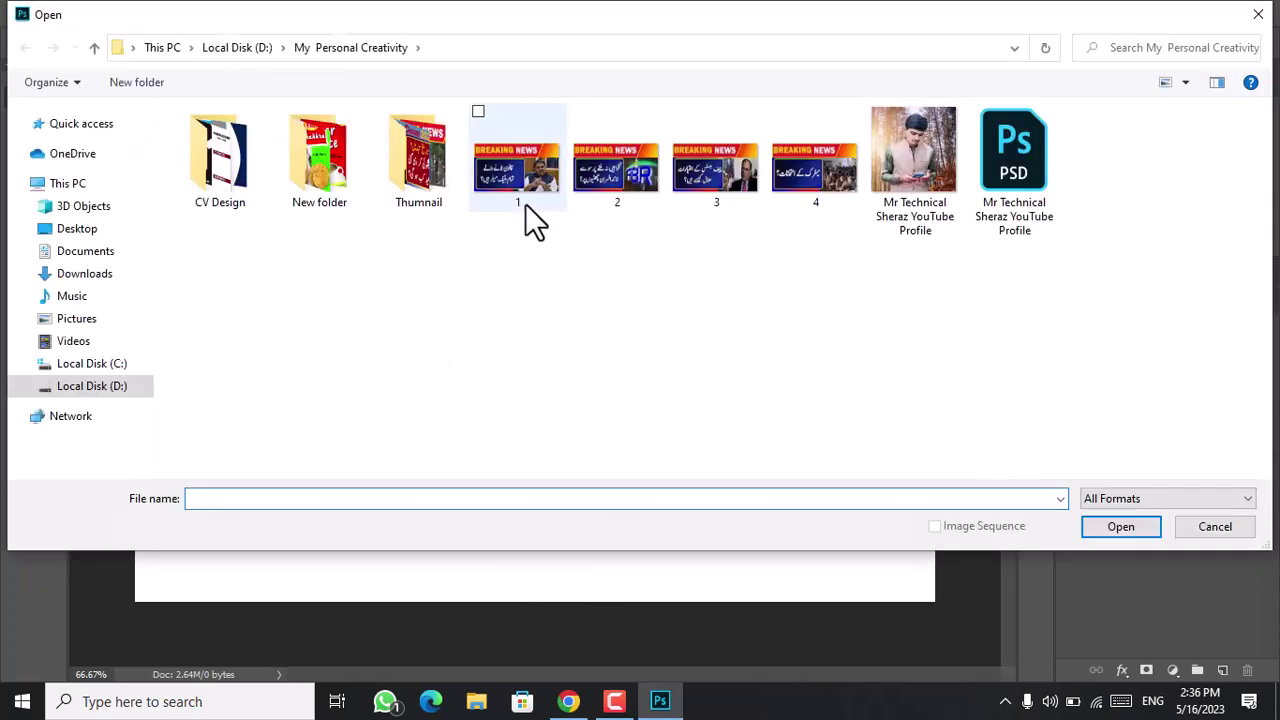
pyautogui.click(908, 181)
pyautogui.click(1141, 530)
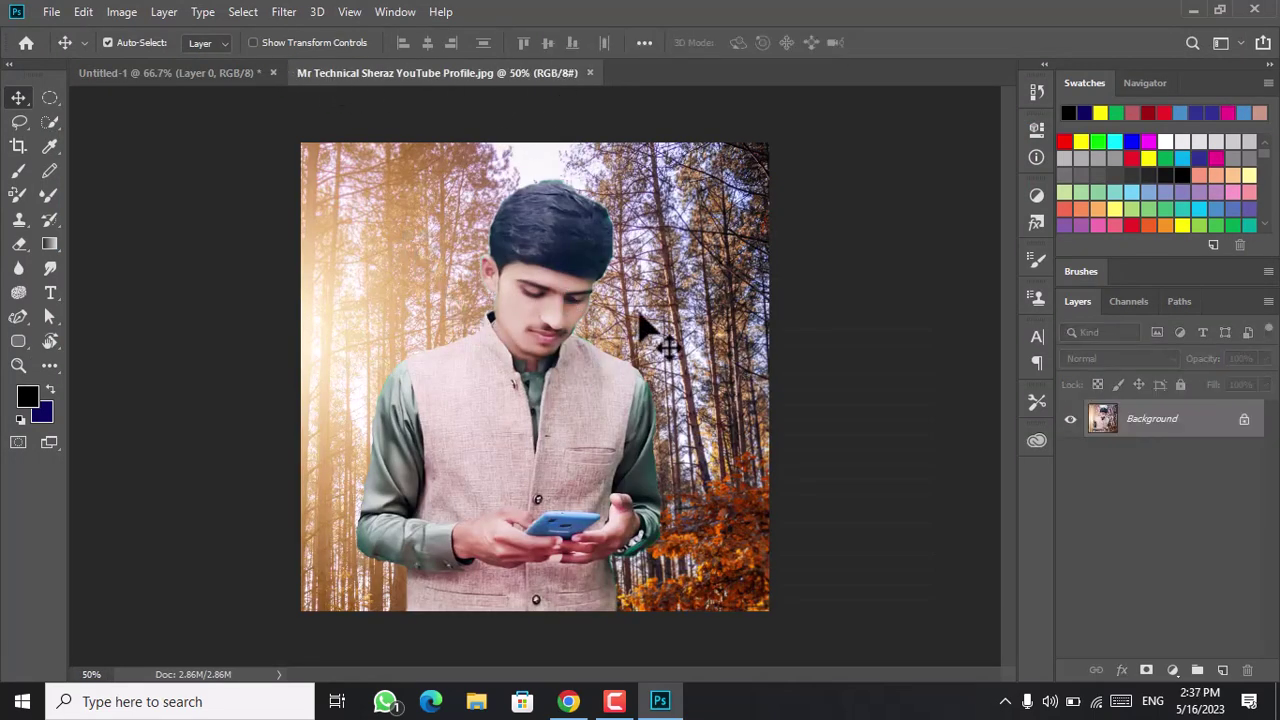
# - Unlock the portrait, copy it onto Untitled-1 as Layer 1, shrink it to about a third
pyautogui.click(1245, 420)
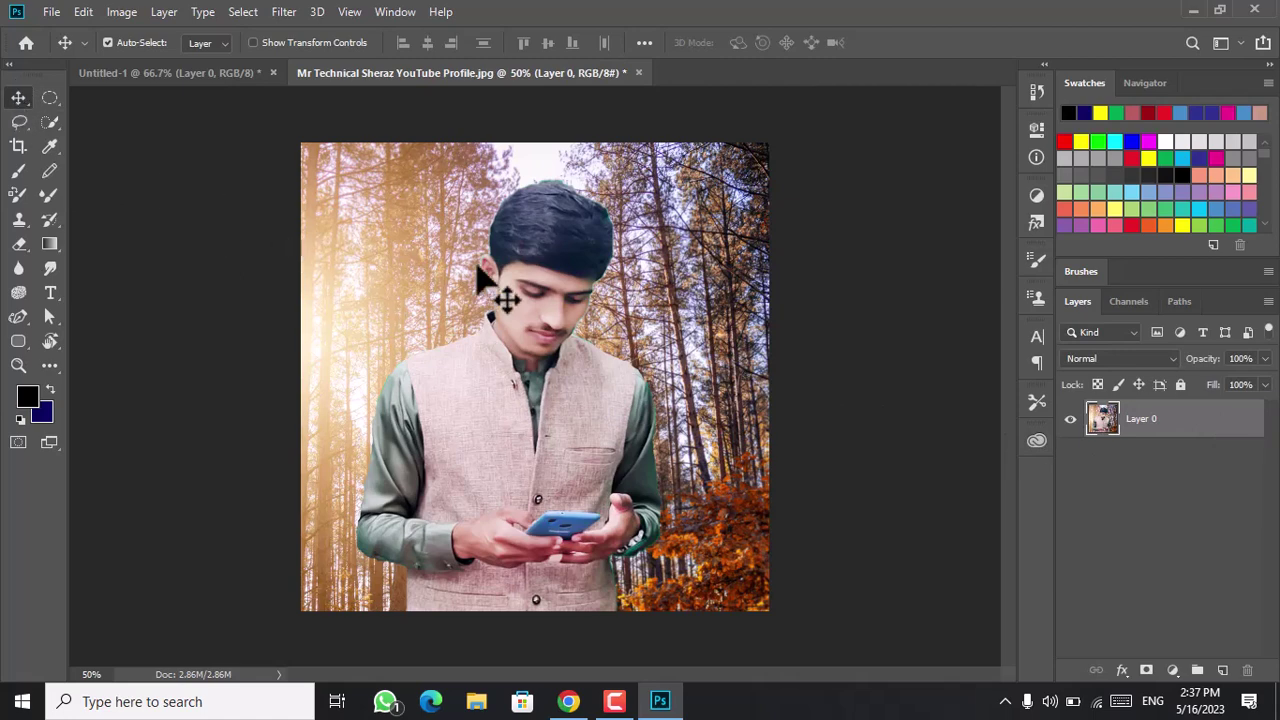
pyautogui.moveTo(474, 273)
pyautogui.mouseDown()
pyautogui.moveTo(435, 255)
pyautogui.moveTo(481, 306)
pyautogui.moveTo(246, 82)
pyautogui.moveTo(291, 194)
pyautogui.moveTo(462, 348)
pyautogui.moveTo(490, 372)
pyautogui.moveTo(610, 395)
pyautogui.mouseUp()
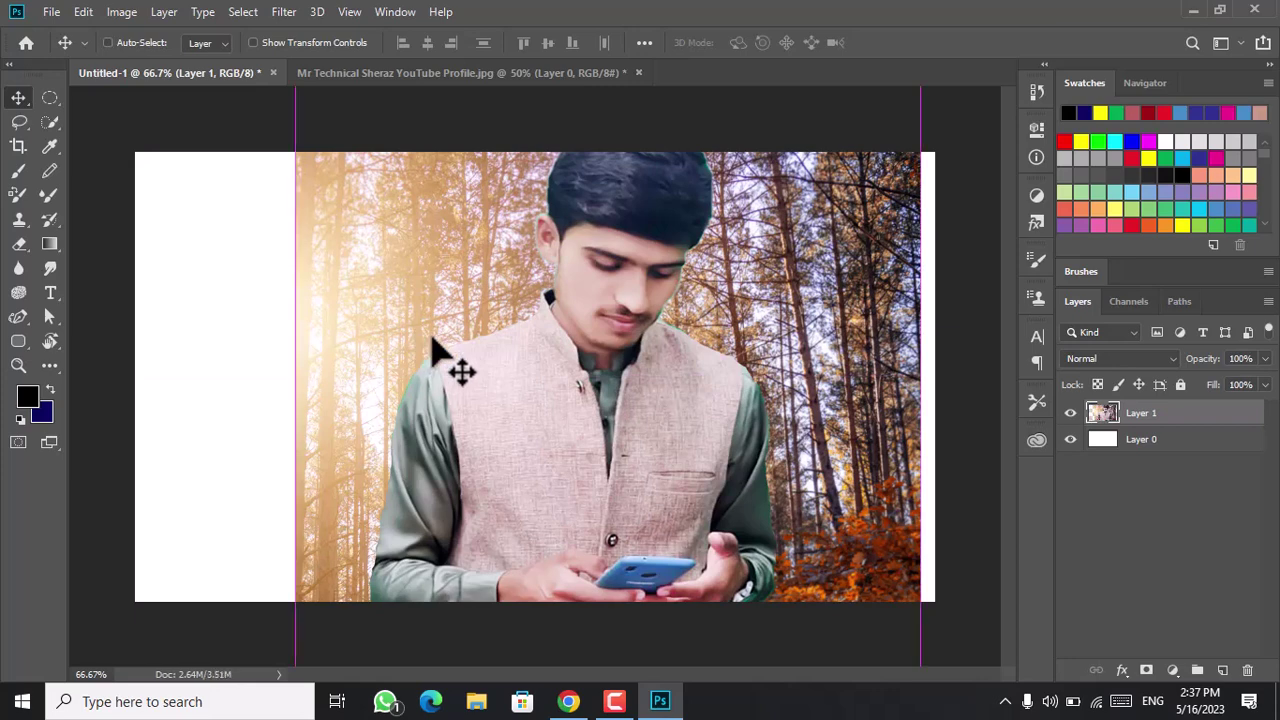
pyautogui.hotkey('ctrl', 't')
pyautogui.moveTo(295, 376); pyautogui.dragTo(715, 376)
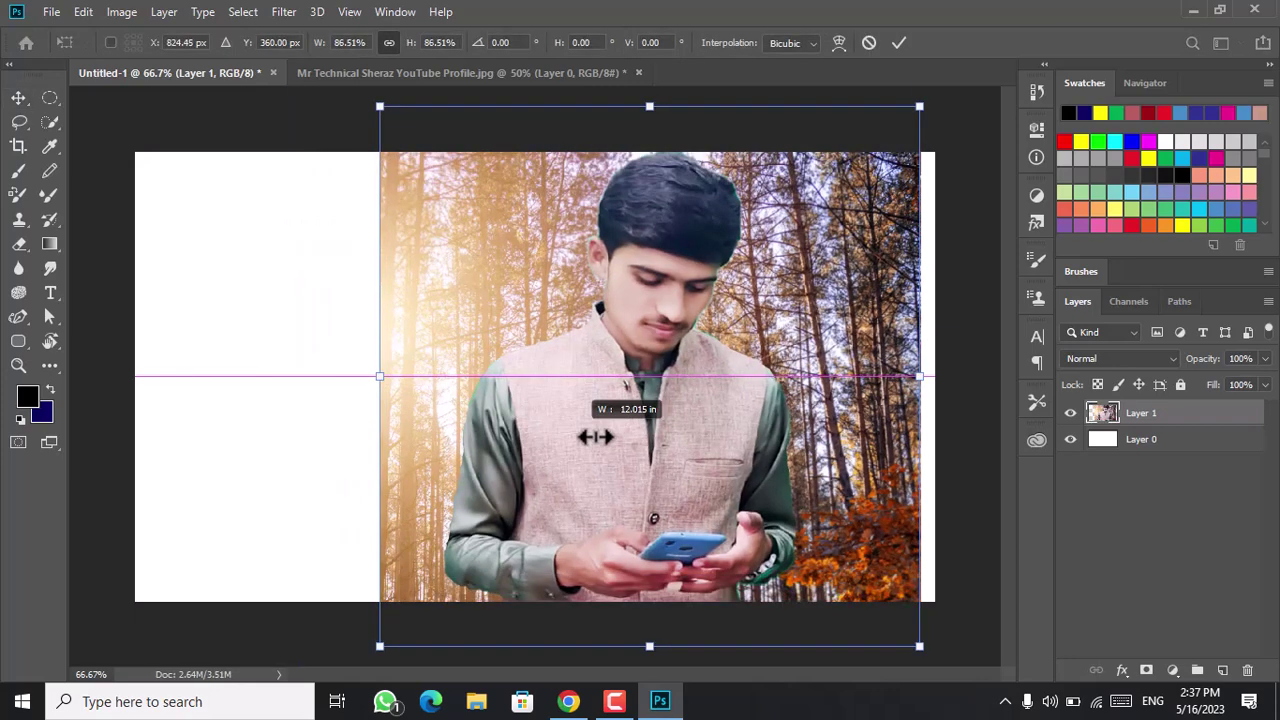
pyautogui.moveTo(820, 380); pyautogui.dragTo(545, 362)
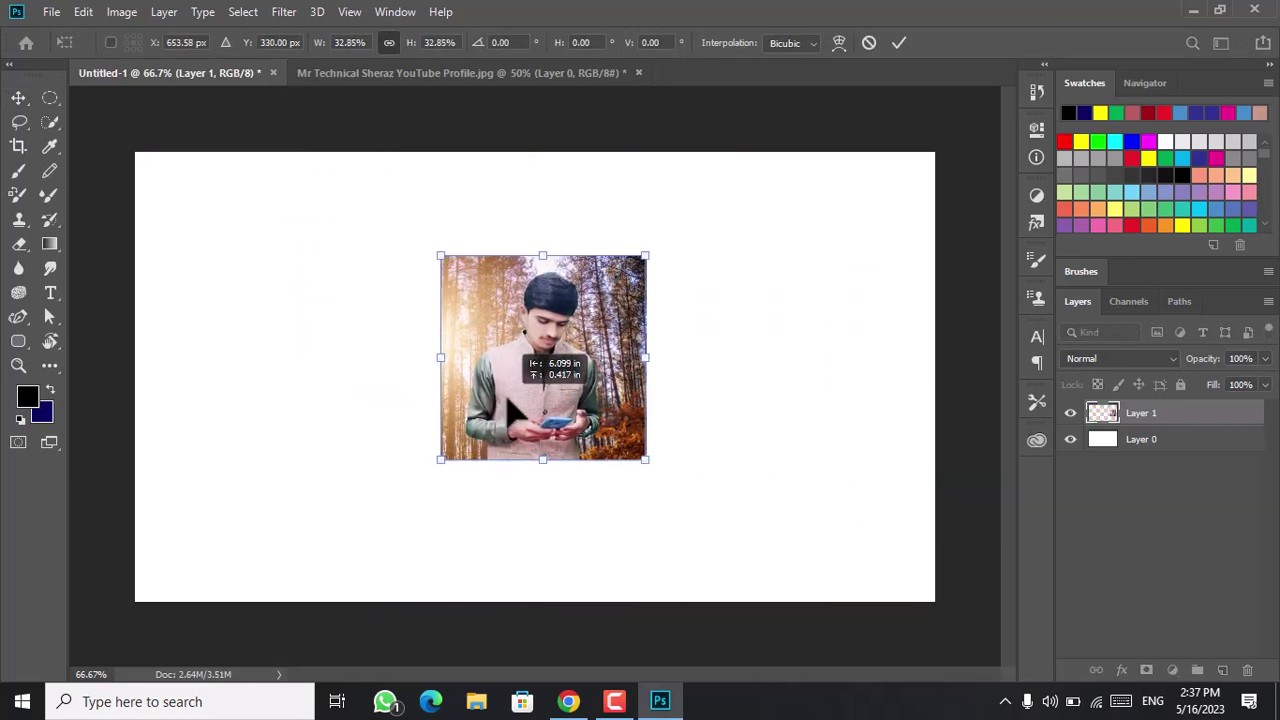
pyautogui.click(499, 76)
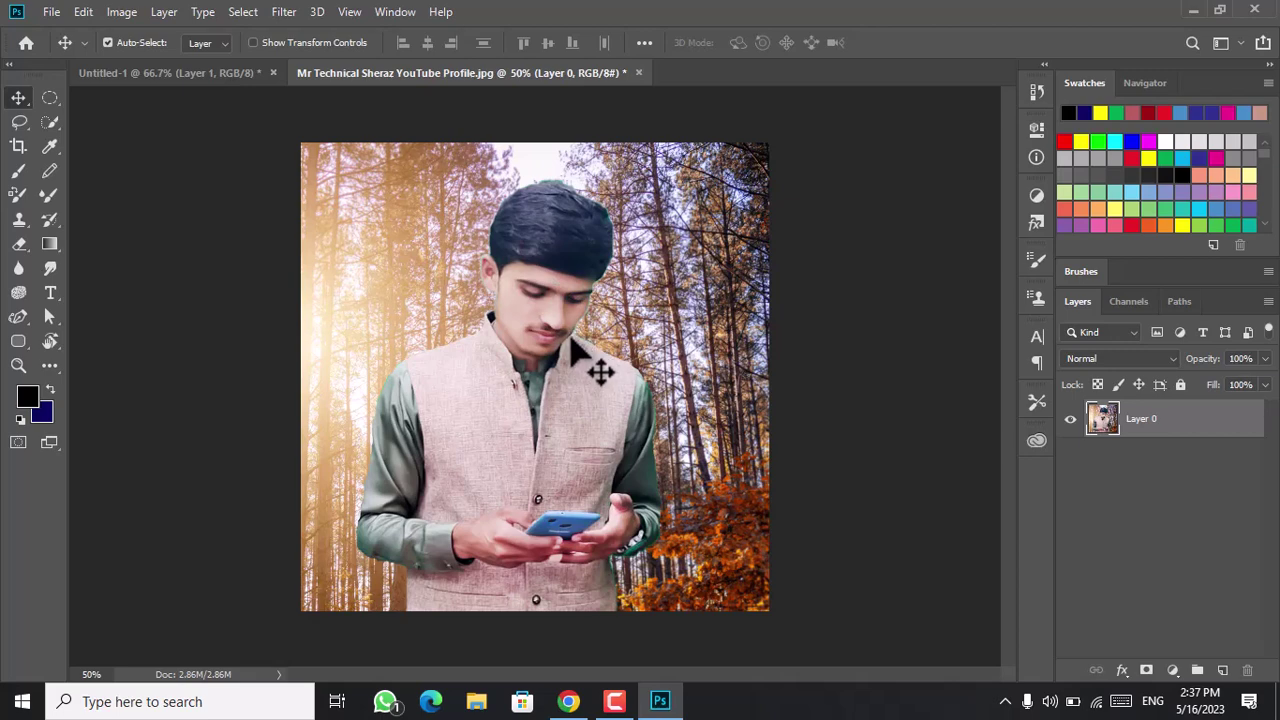
# - Circle the man's face with an elliptical selection and drag it, centred, into Untitled-1
pyautogui.click(53, 99)
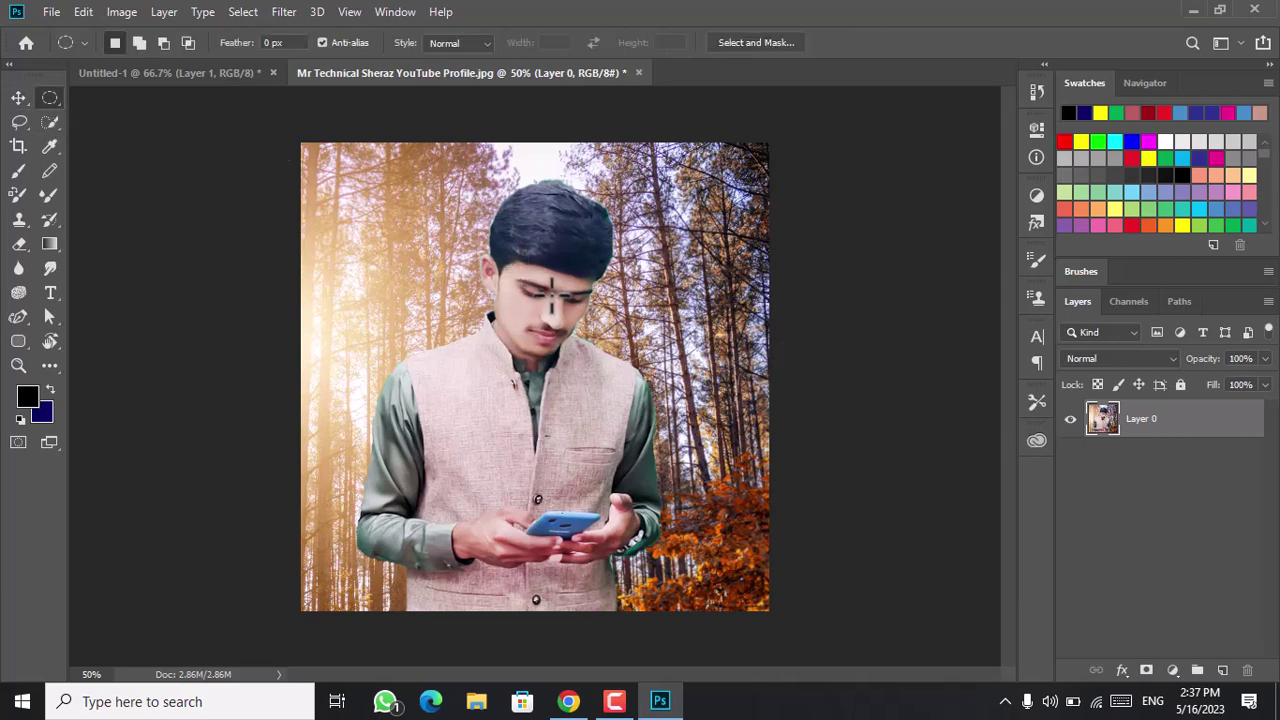
pyautogui.moveTo(552, 290); pyautogui.dragTo(672, 502)
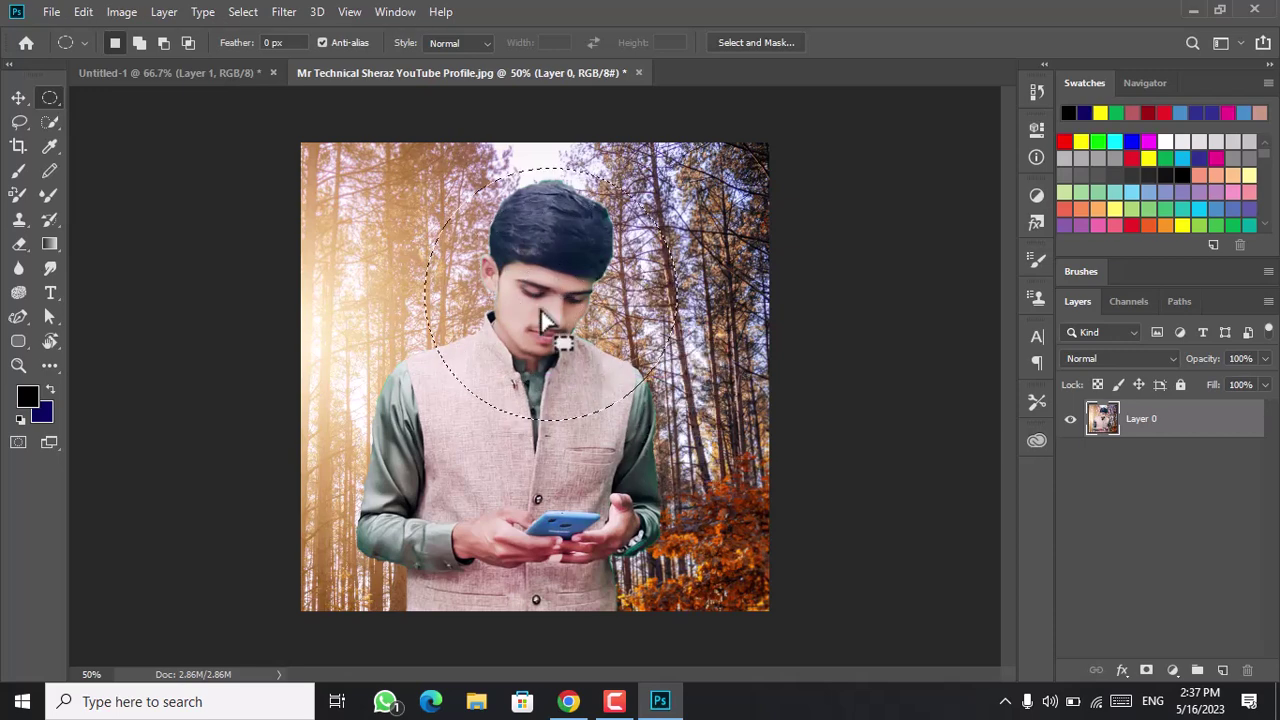
pyautogui.click(19, 98)
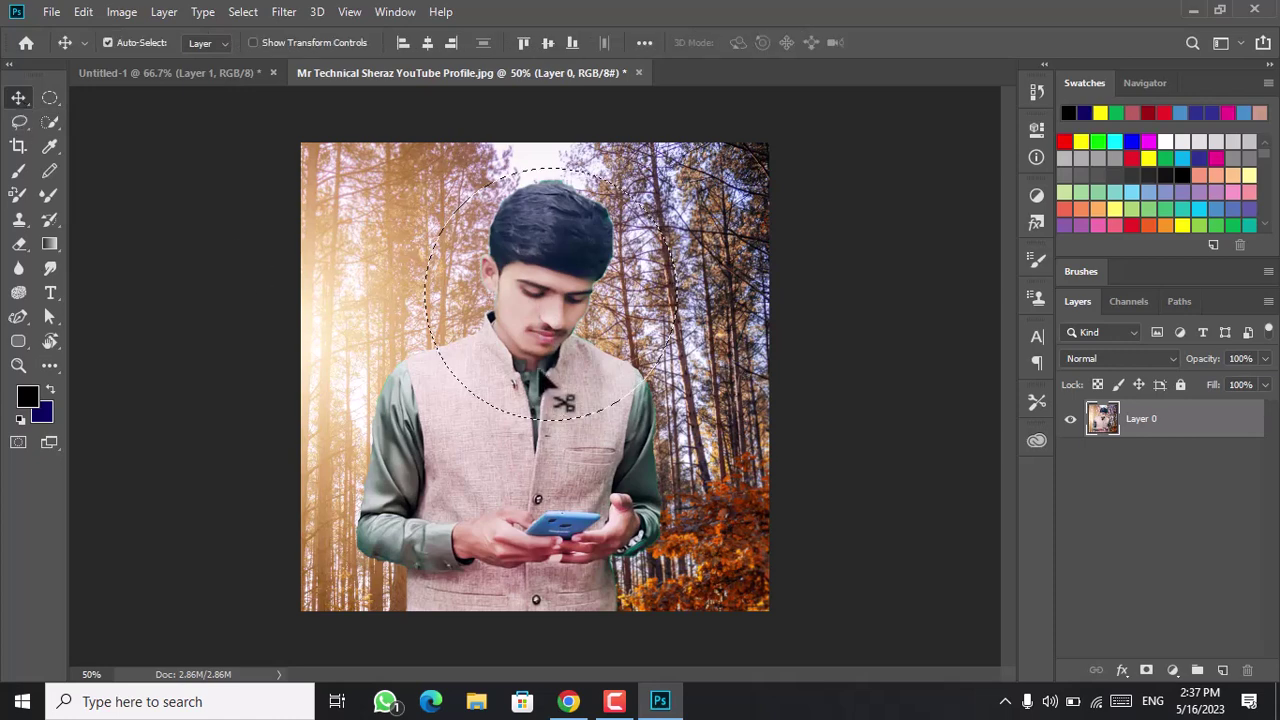
pyautogui.moveTo(548, 320); pyautogui.dragTo(262, 97)
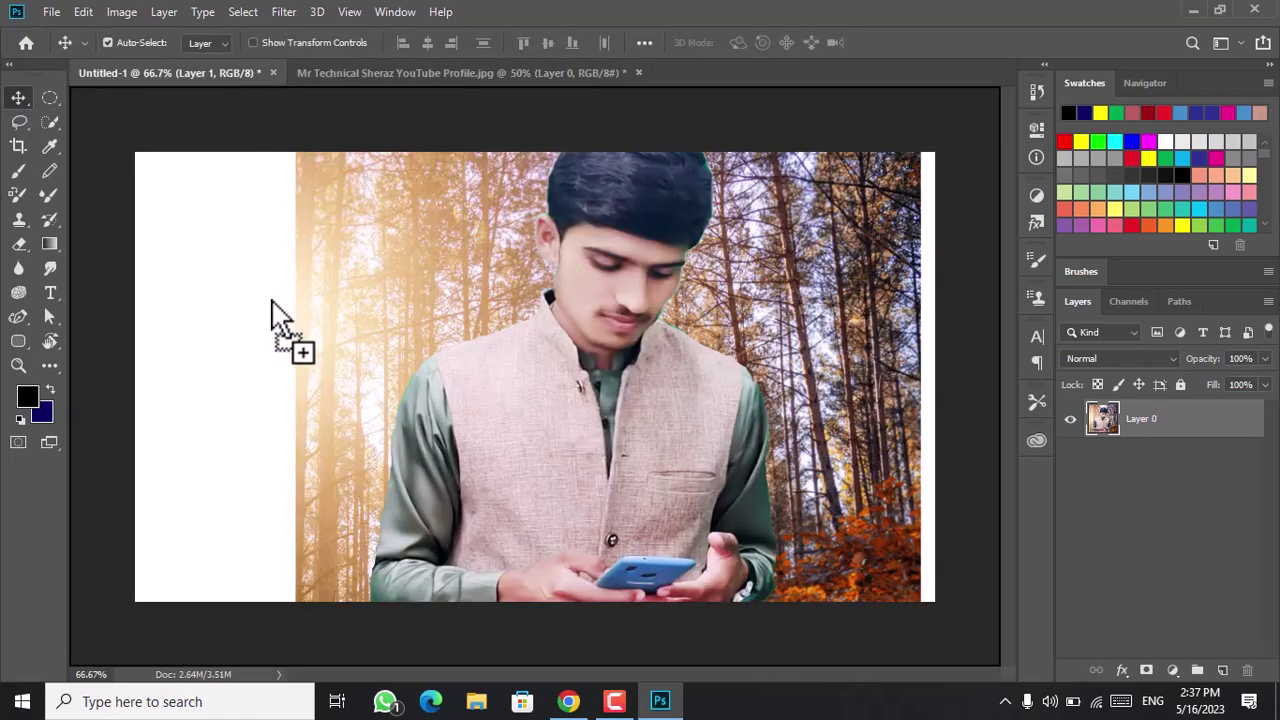
pyautogui.moveTo(262, 97); pyautogui.dragTo(272, 337)
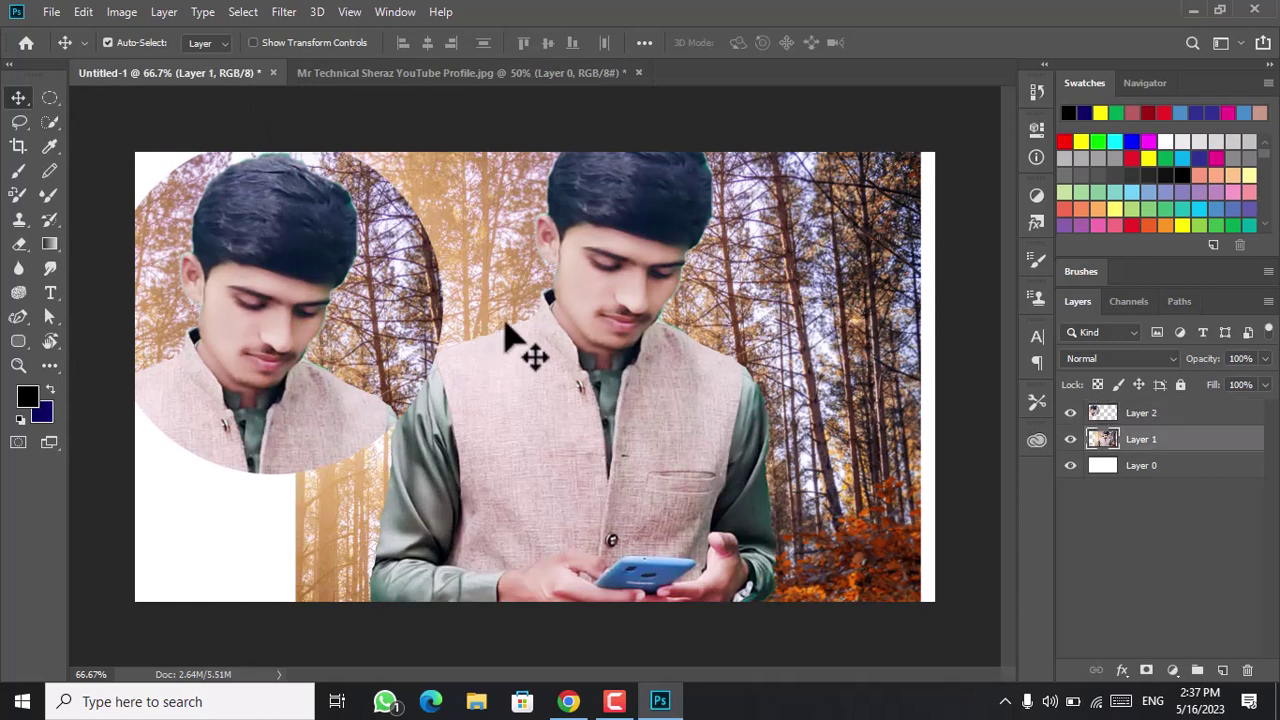
pyautogui.moveTo(409, 314); pyautogui.dragTo(655, 374)
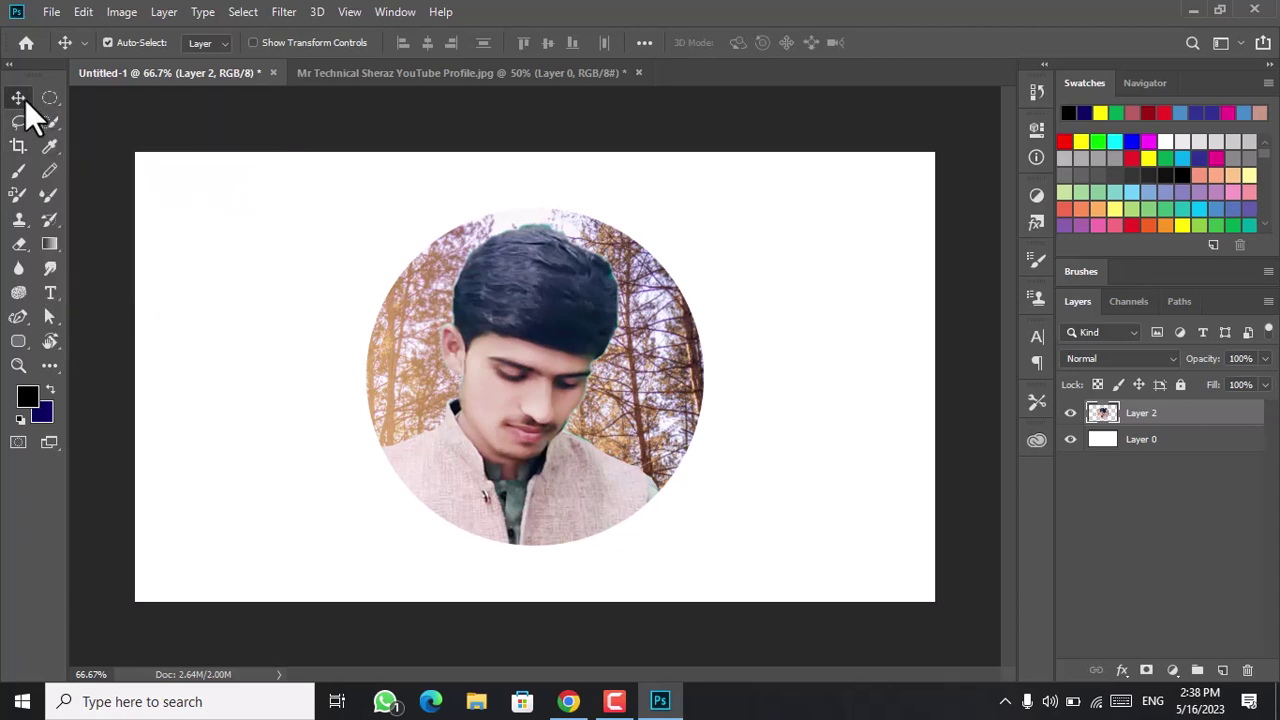
pyautogui.rightClick(25, 100)
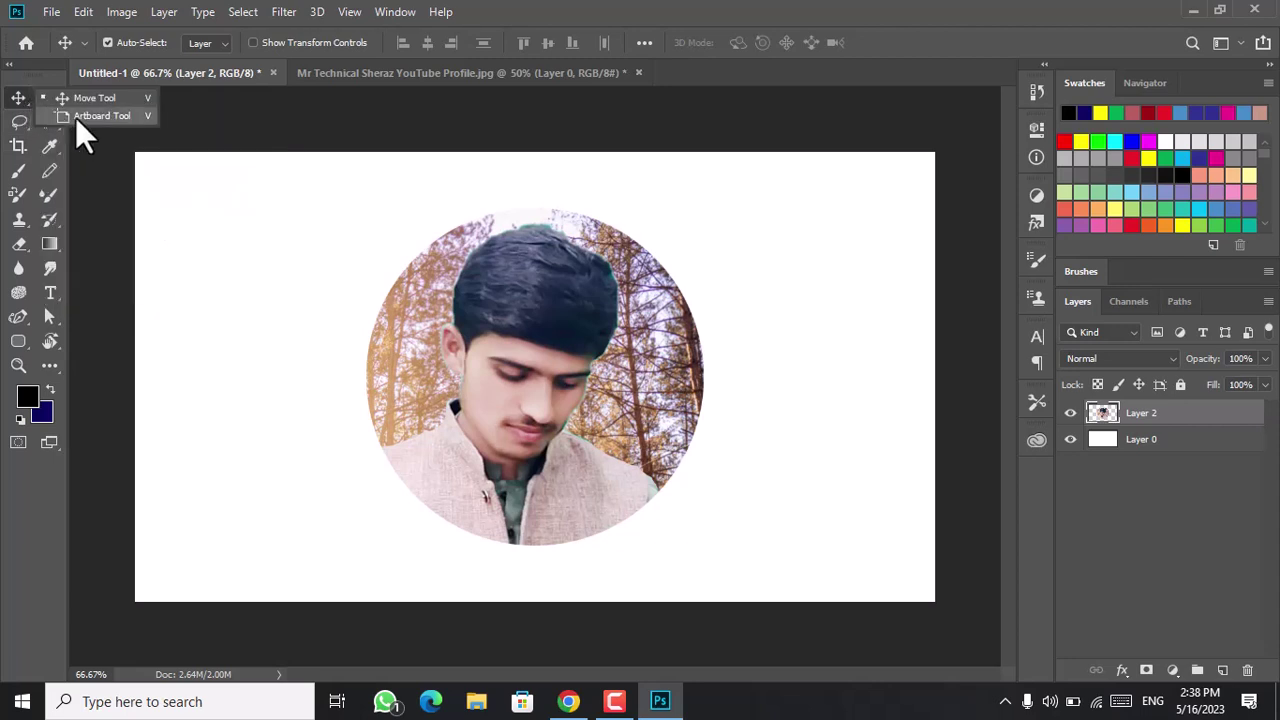
pyautogui.click(76, 117)
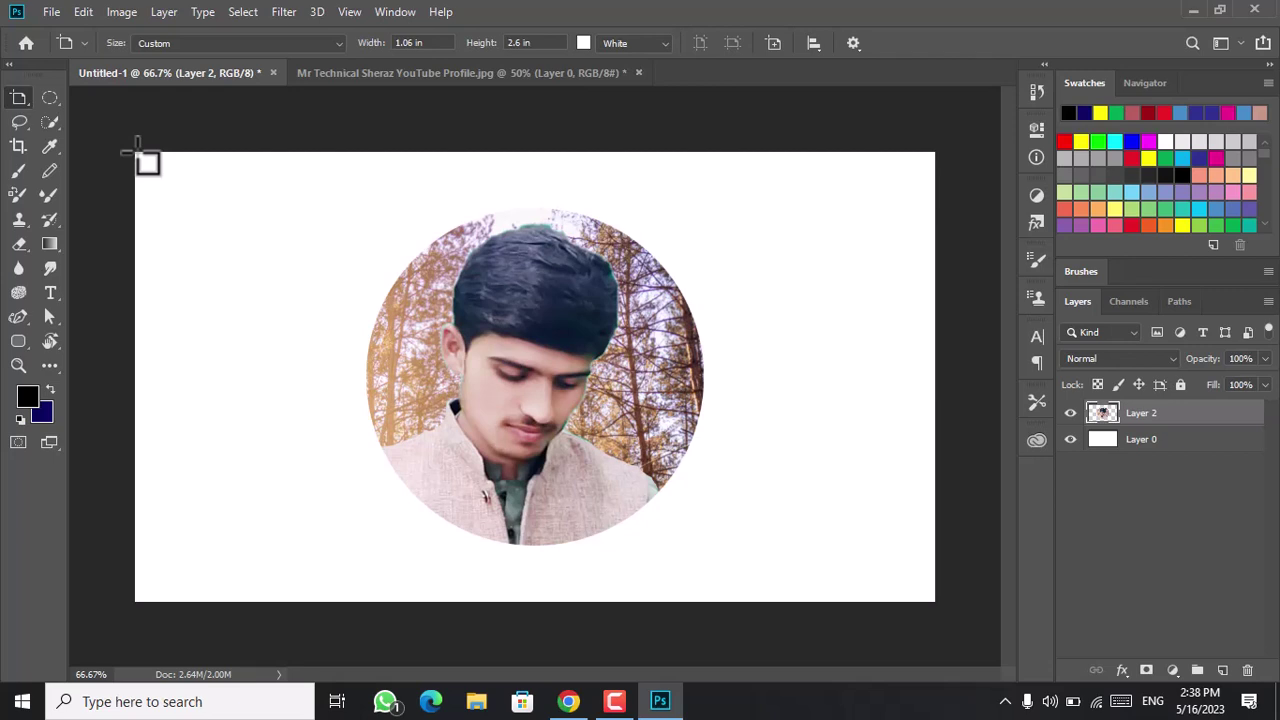
pyautogui.rightClick(16, 101)
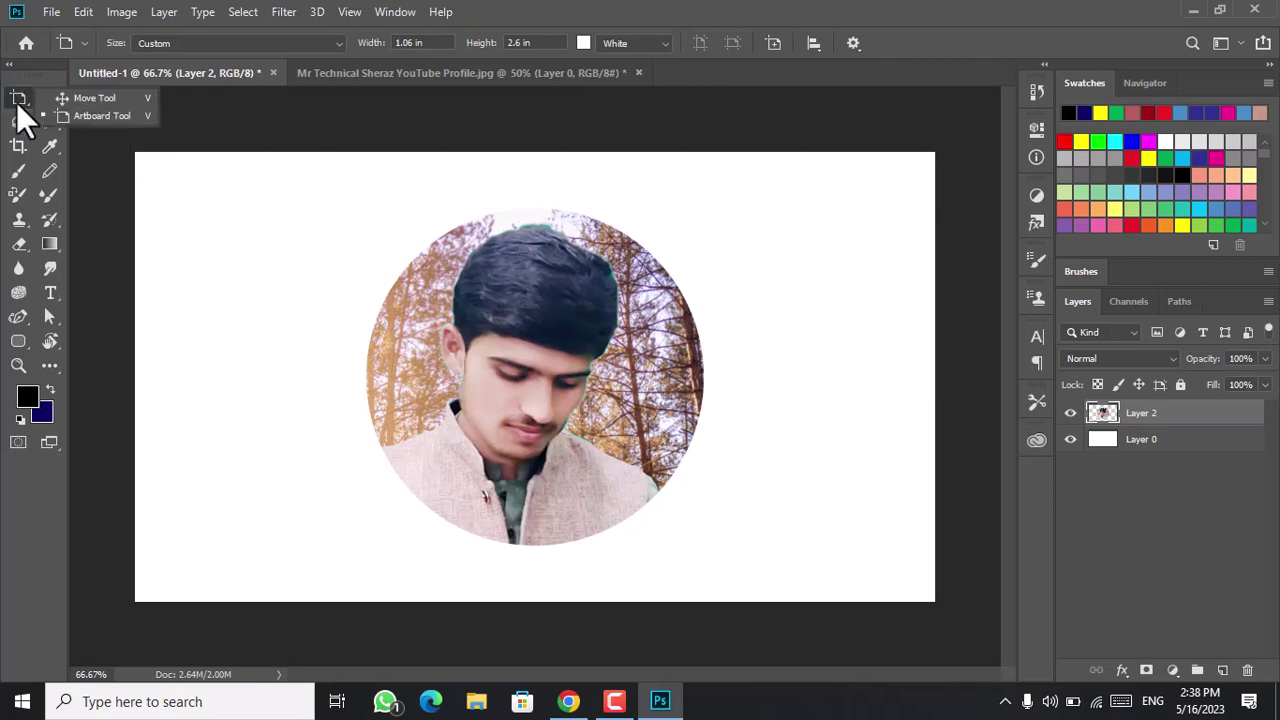
pyautogui.click(60, 98)
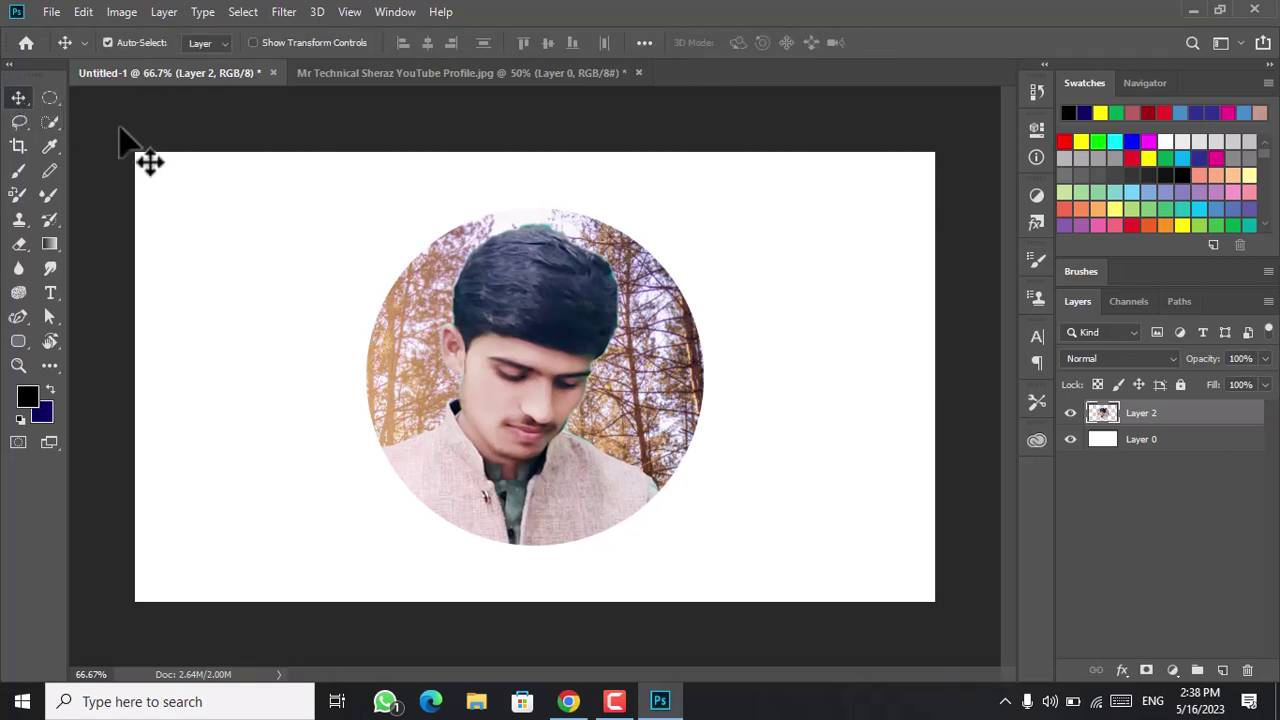